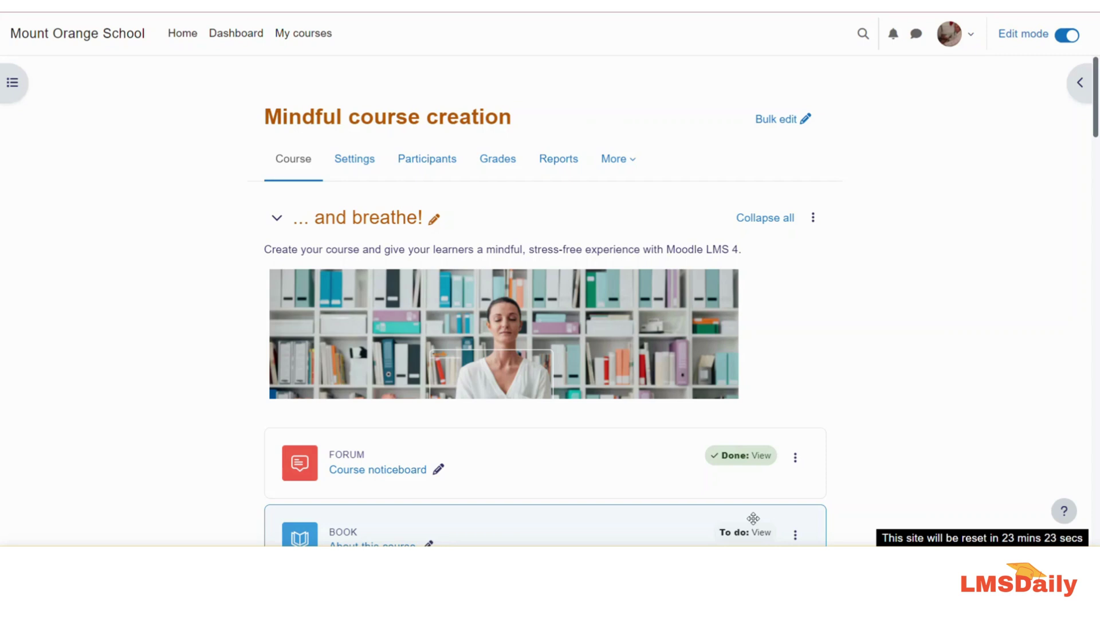
Step: Open the Scales page of the Mindful course creation course from the gradebook's More menu
left_click(495, 163)
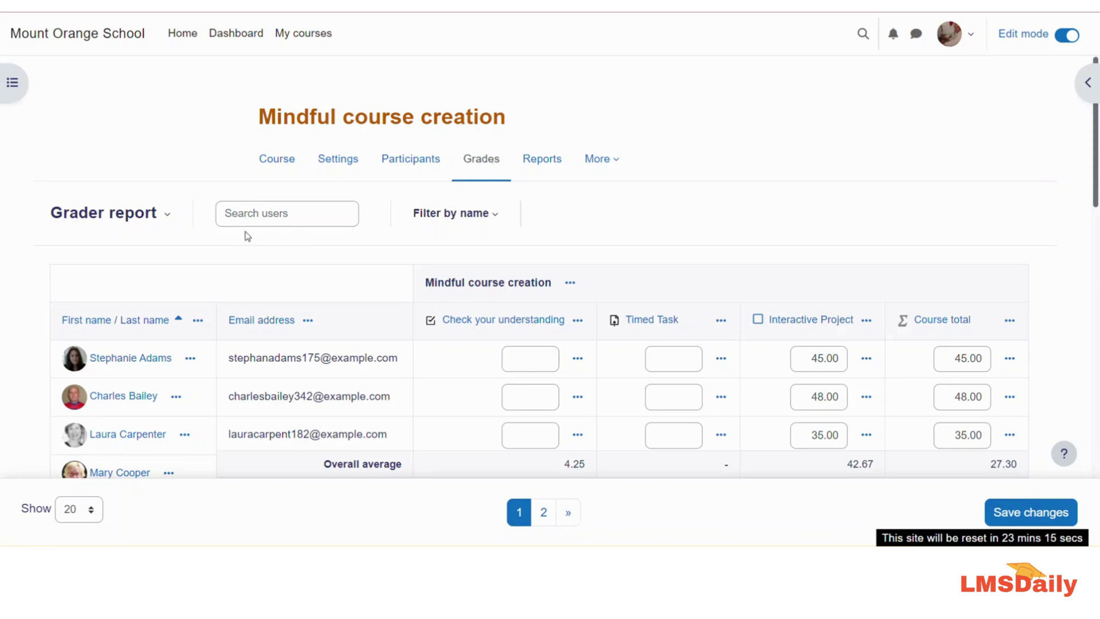
left_click(169, 223)
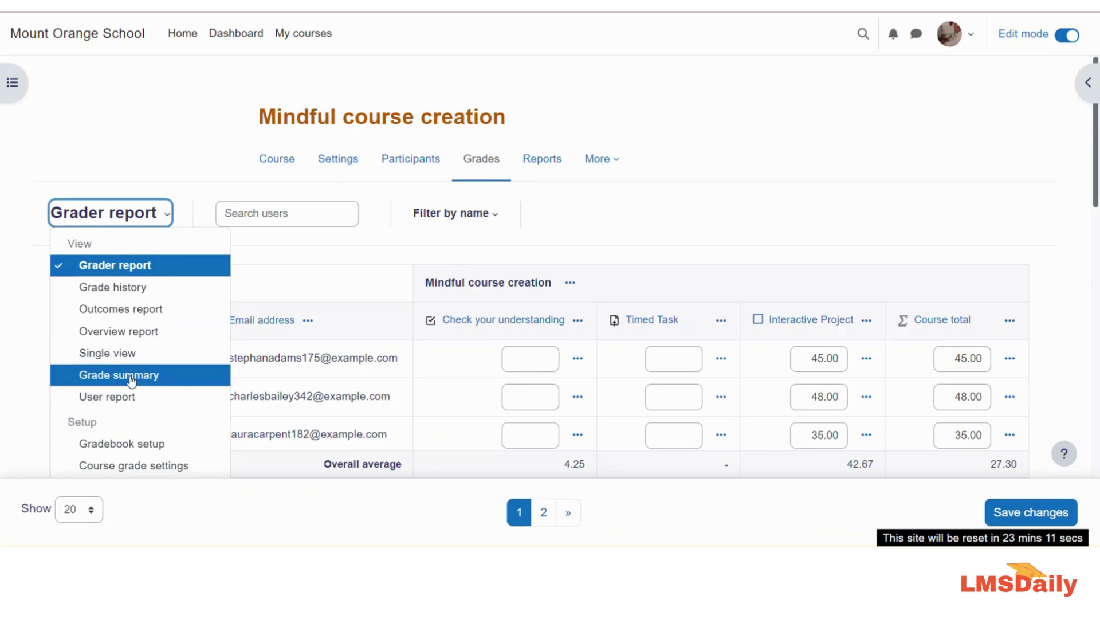
scroll(133, 378, "down", 3)
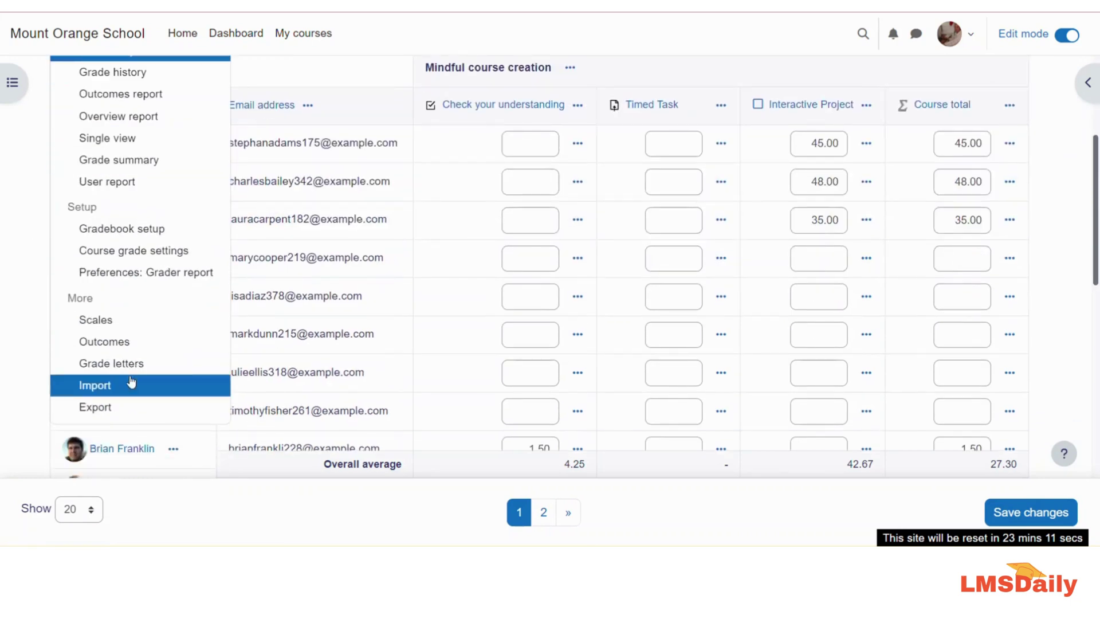
left_click(104, 325)
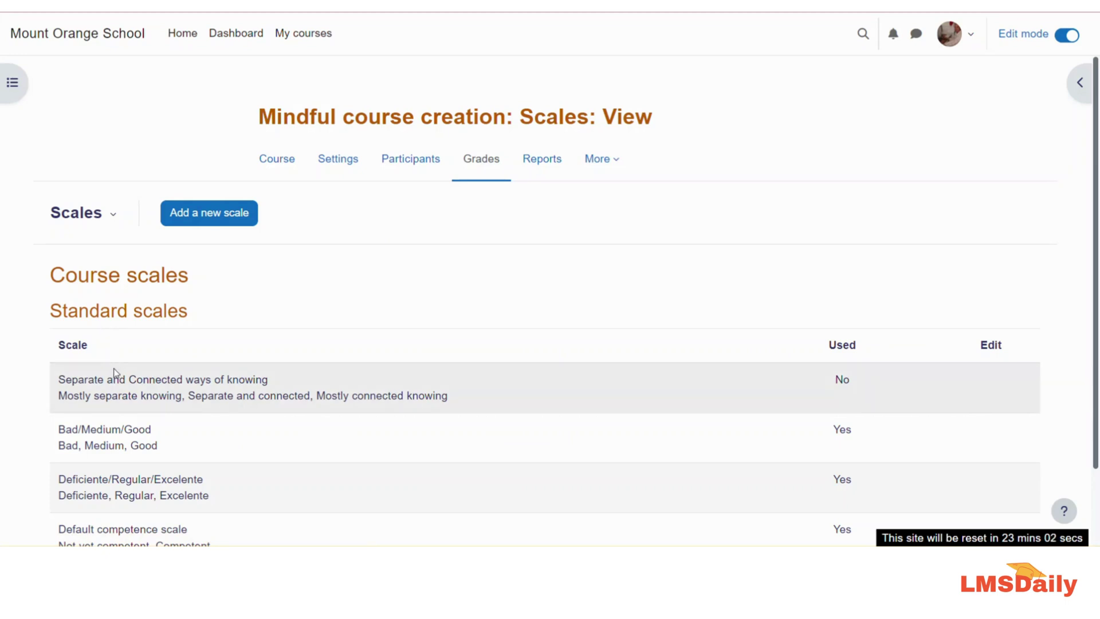
scroll(116, 380, "down", 2)
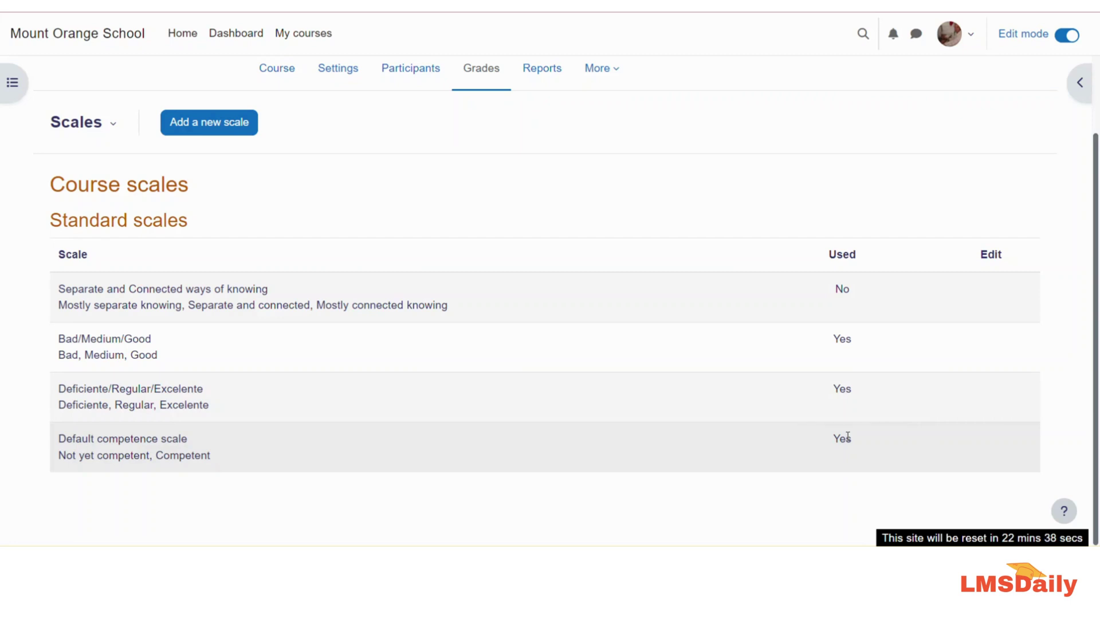
Step: Start a new scale and enter 'Useful Scale' as its name
left_click(226, 127)
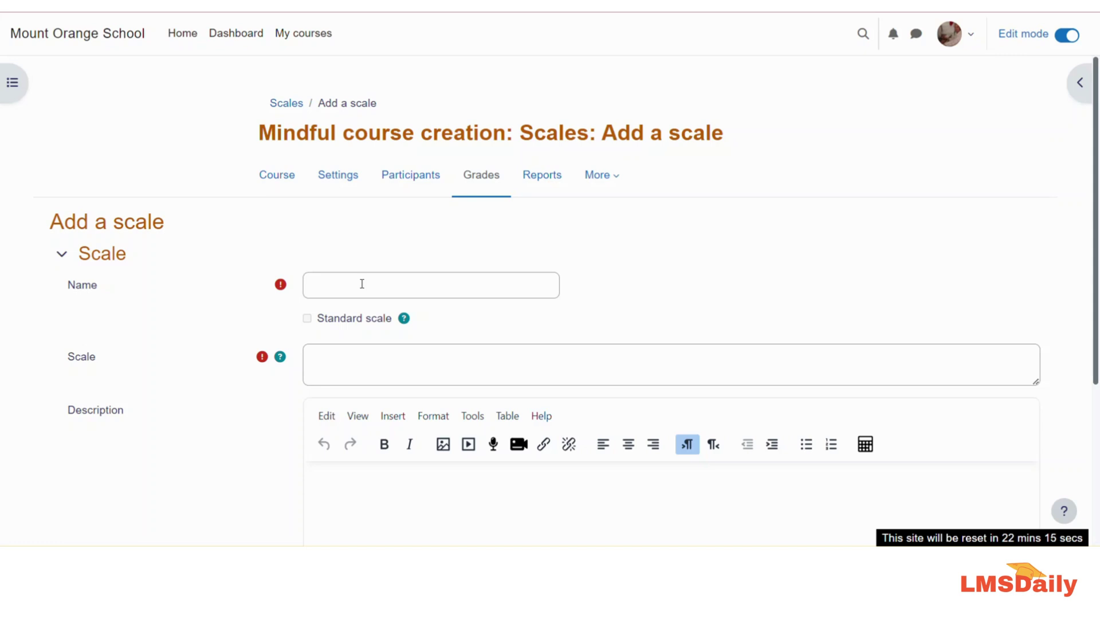
left_click(362, 283)
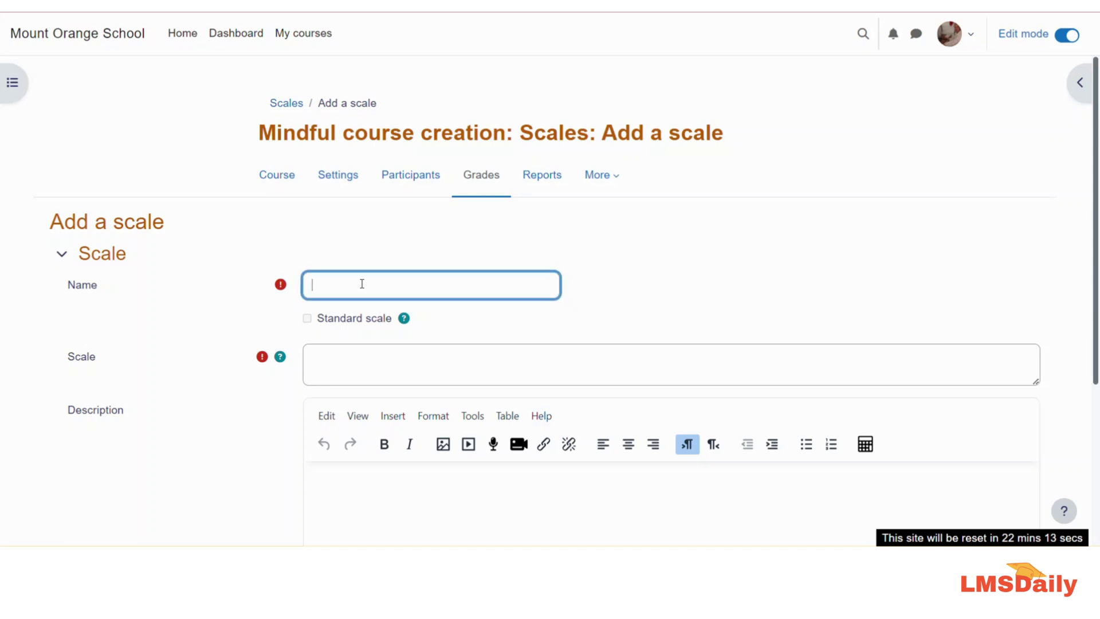
type("Useful Scale")
Step: Make 'Useful' the scale's only item, deleting the extra ', not Useful' text
left_click(325, 361)
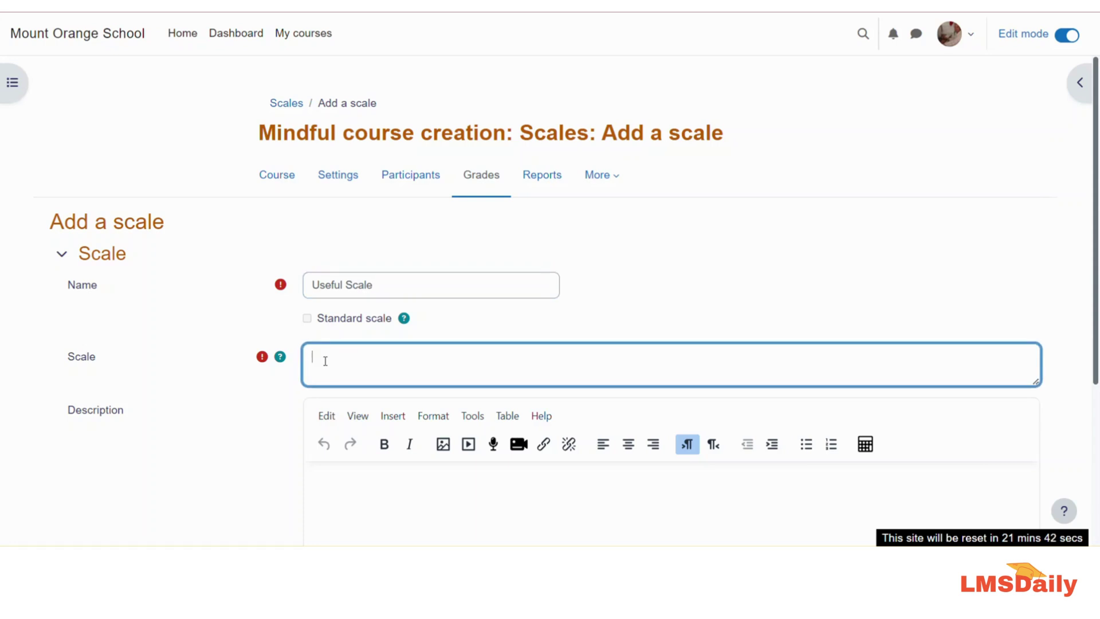
type("Useful")
type(", not Useful")
key("Left")
key("Left")
key("Left")
key("Left")
key("Left")
key("Left")
key("Left")
key("Left")
key("Left")
key("Left")
key("Left")
key("Left")
key("Right")
key("Right")
double_click(312, 357)
left_click_drag(345, 357, 405, 355)
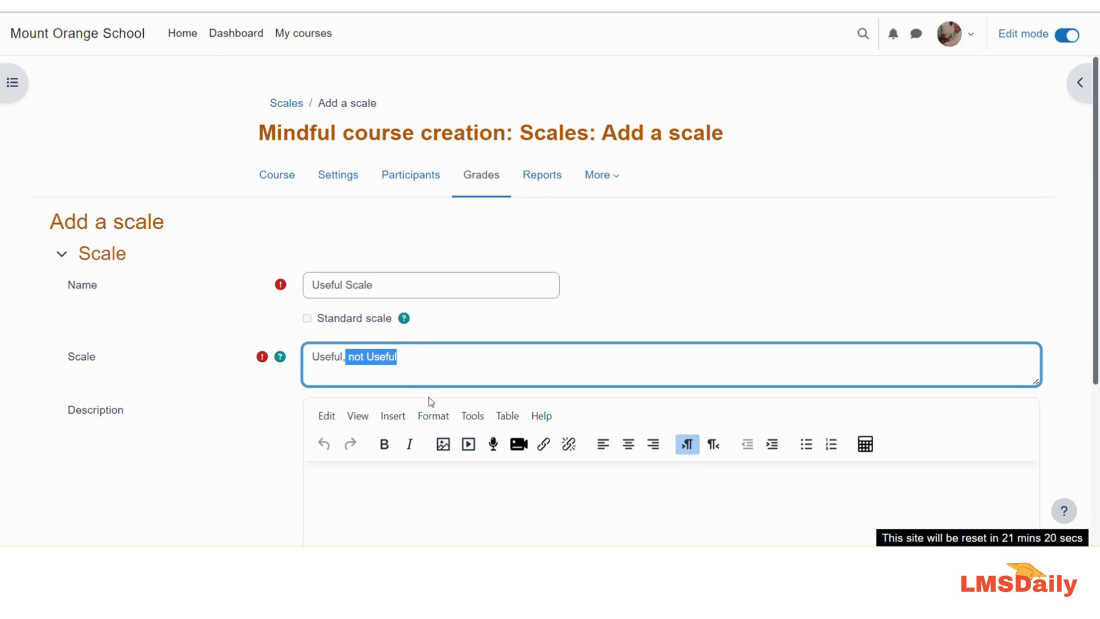
key("BackSpace")
key("BackSpace")
Step: Save Useful Scale as a custom course scale
scroll(253, 357, "down", 4)
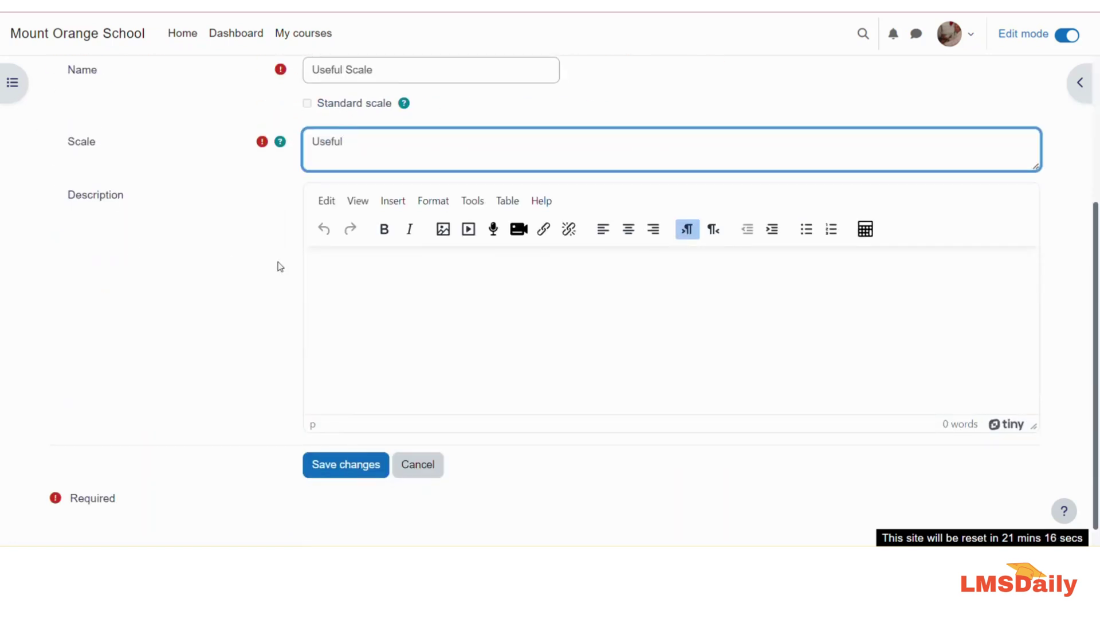
left_click(328, 263)
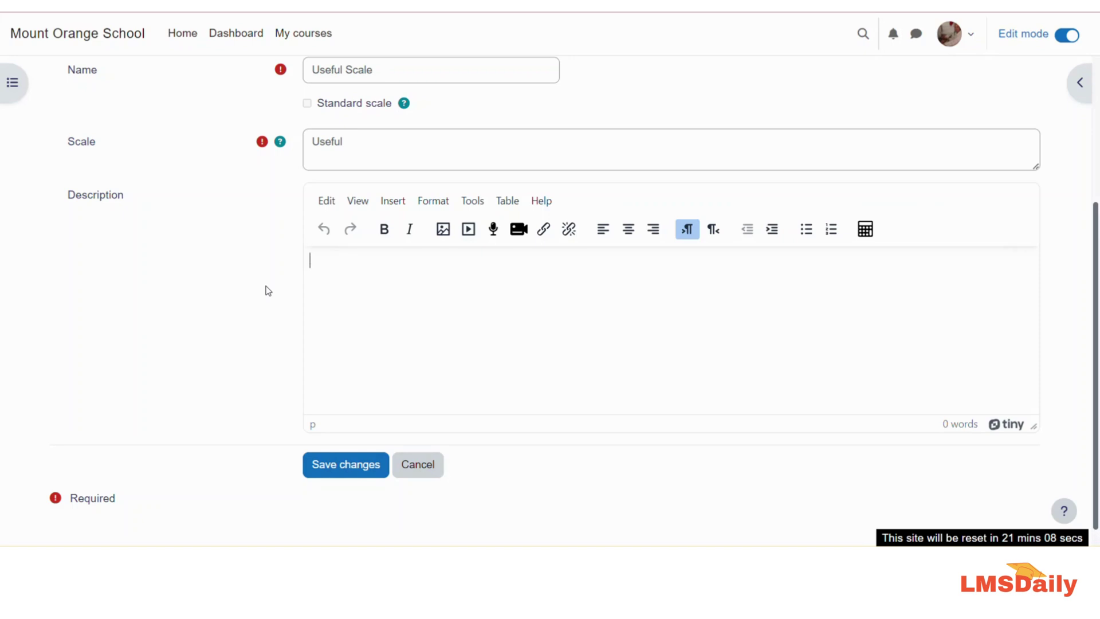
left_click(329, 465)
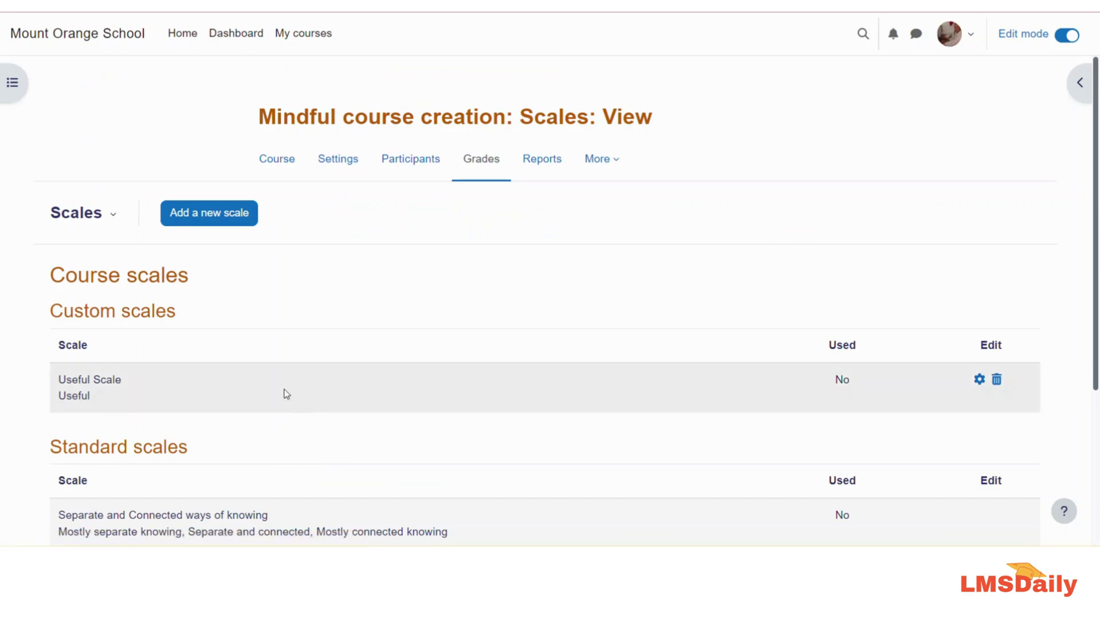
scroll(129, 343, "down", 3)
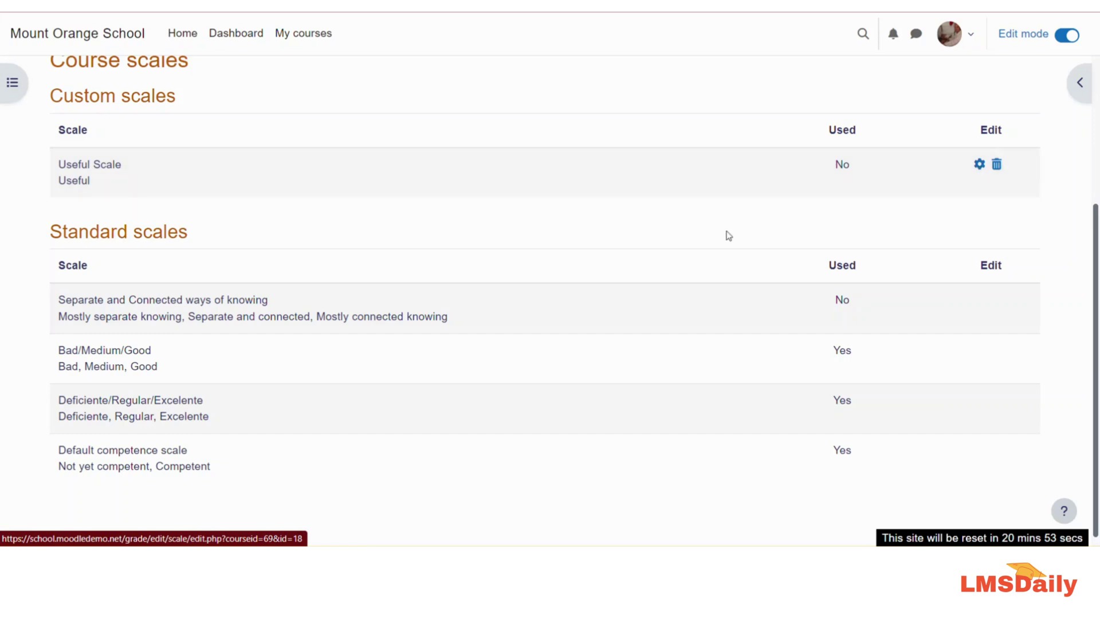
scroll(410, 339, "up", 4)
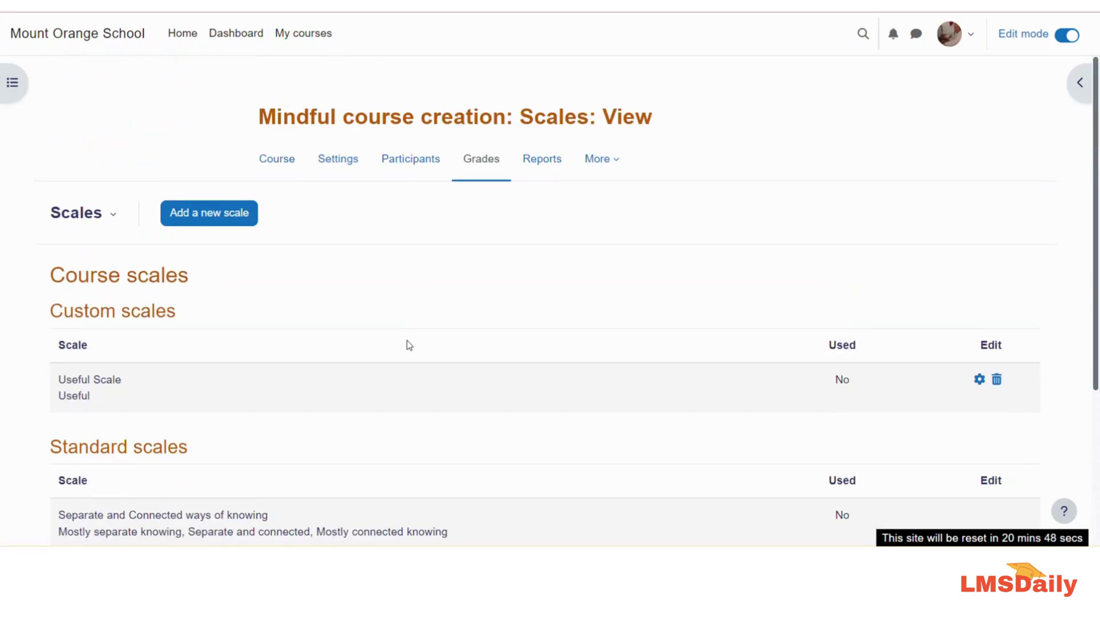
Step: Open the Course noticeboard forum's settings for editing from the course page
left_click(278, 161)
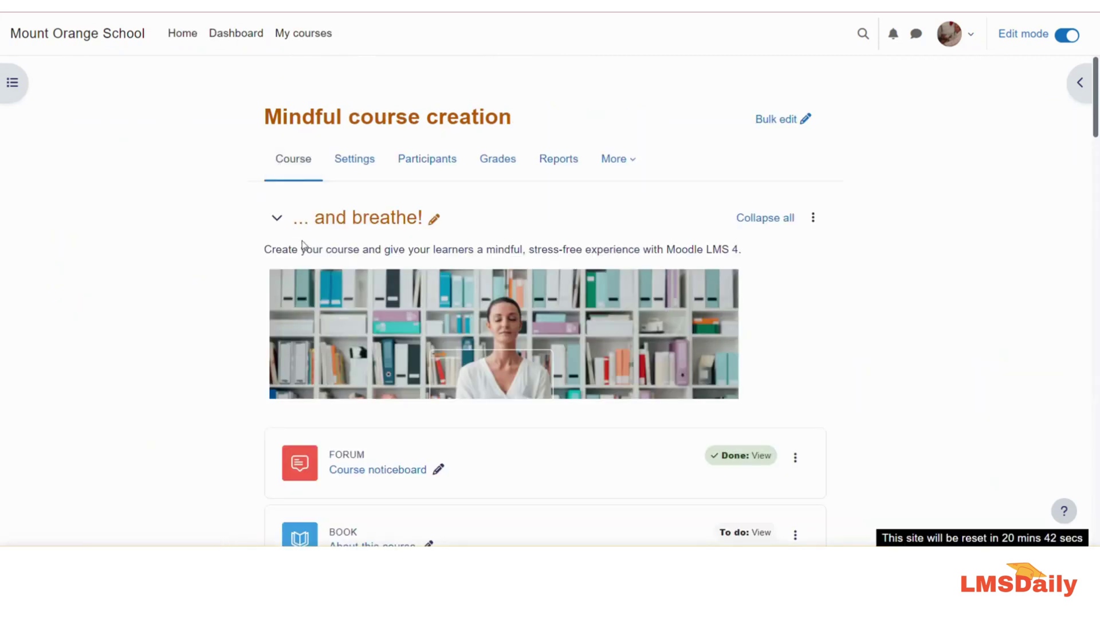
scroll(560, 276, "down", 3)
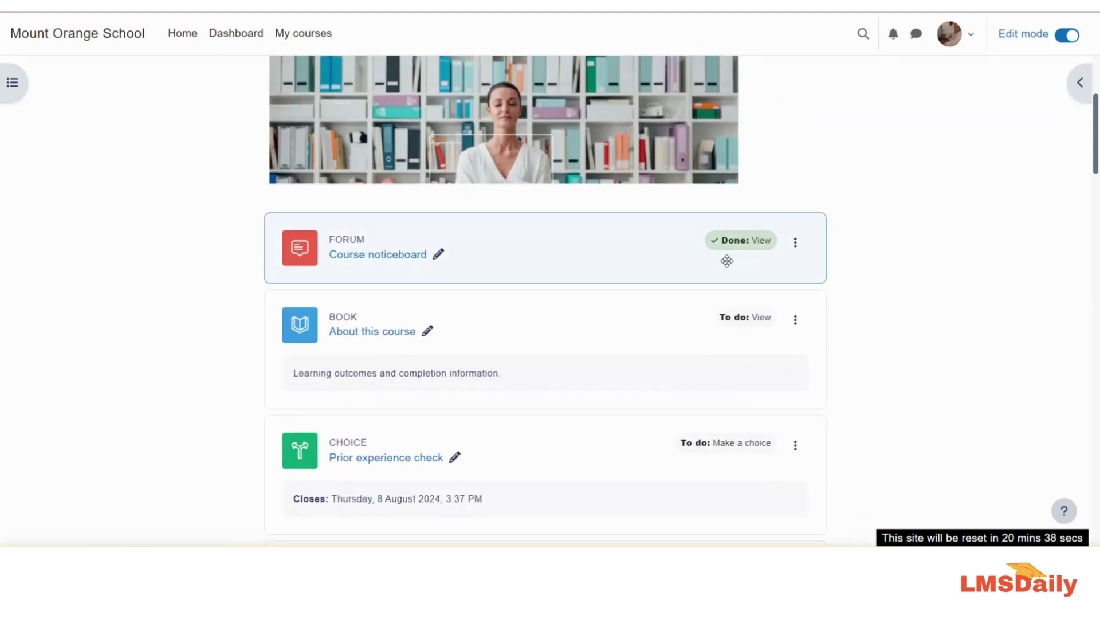
left_click(795, 243)
left_click(762, 273)
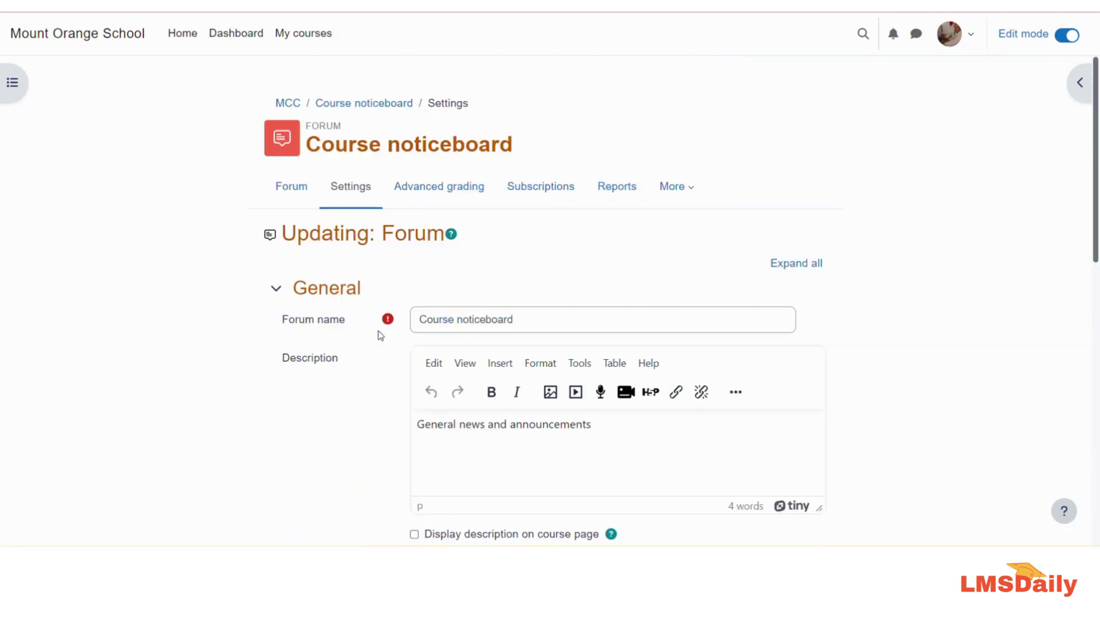
Step: Set Whole forum grading type to Scale with Useful Scale, then save and display
scroll(322, 328, "down", 6)
scroll(323, 328, "down", 3)
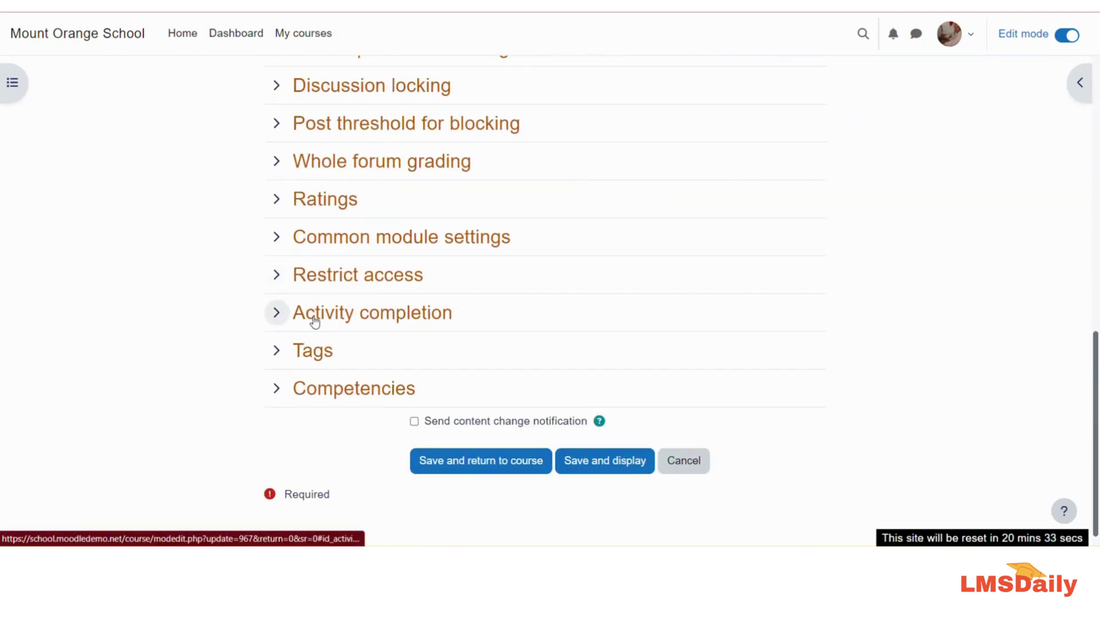
left_click(294, 163)
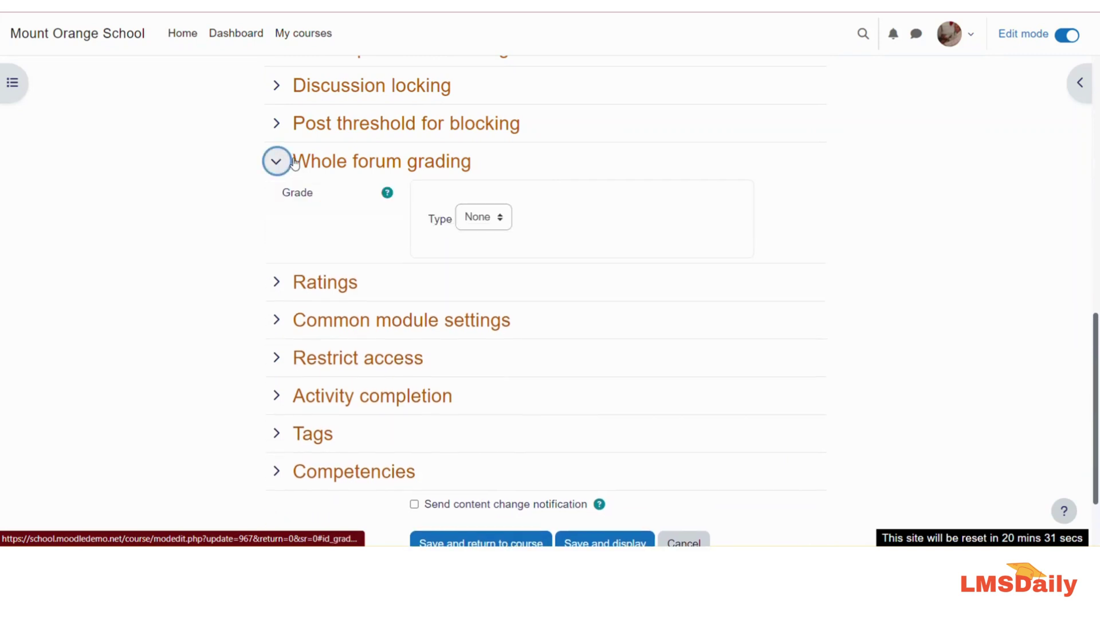
left_click(484, 221)
left_click(485, 249)
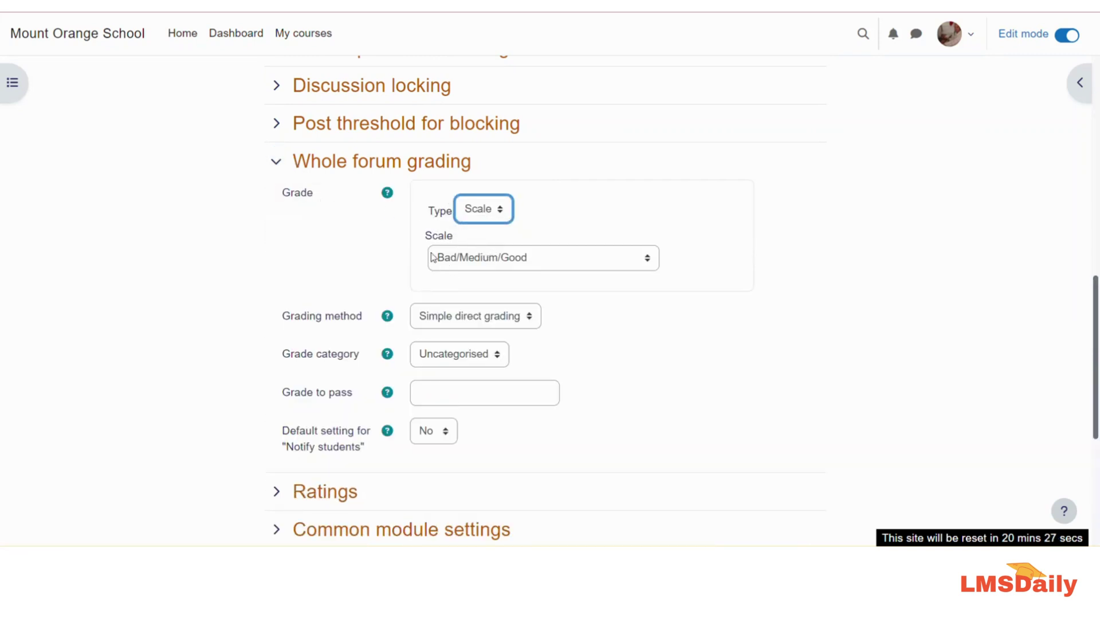
left_click(510, 262)
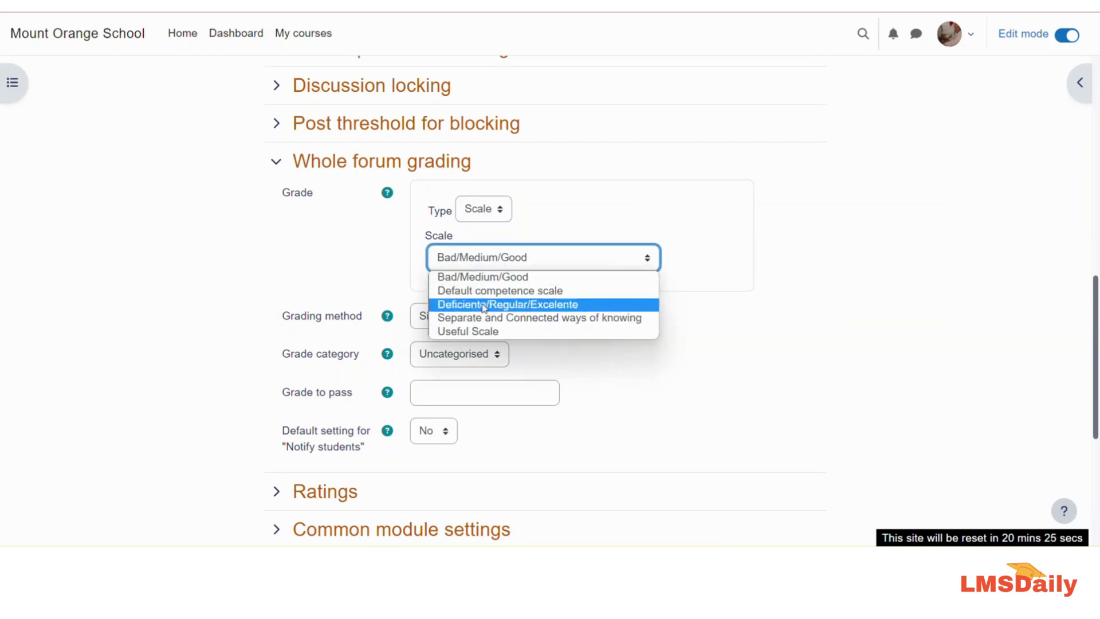
left_click(470, 336)
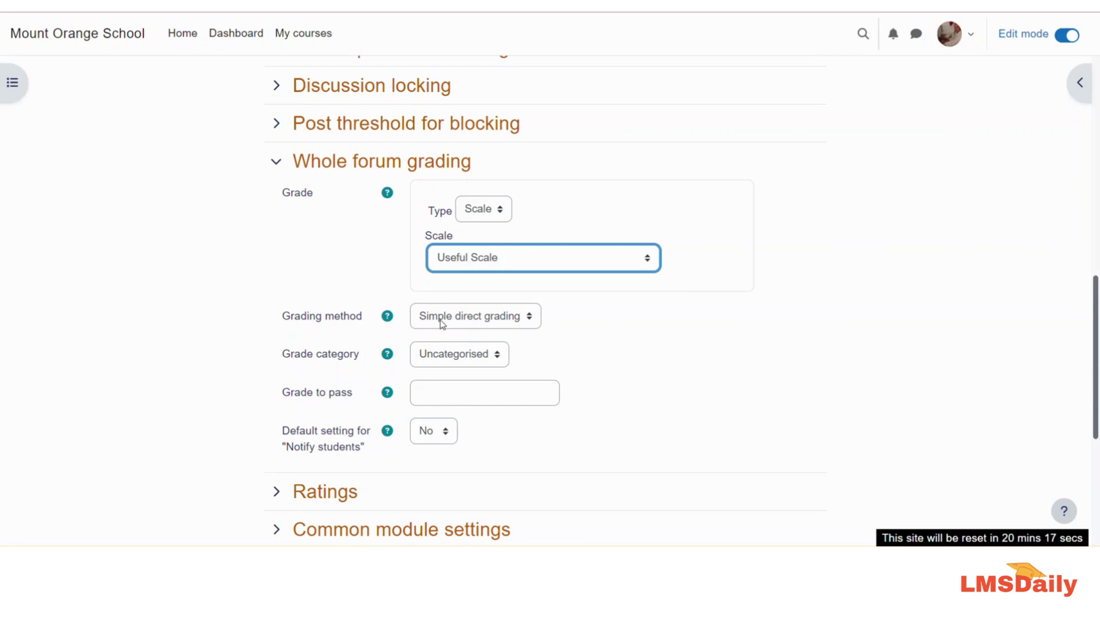
scroll(442, 323, "down", 5)
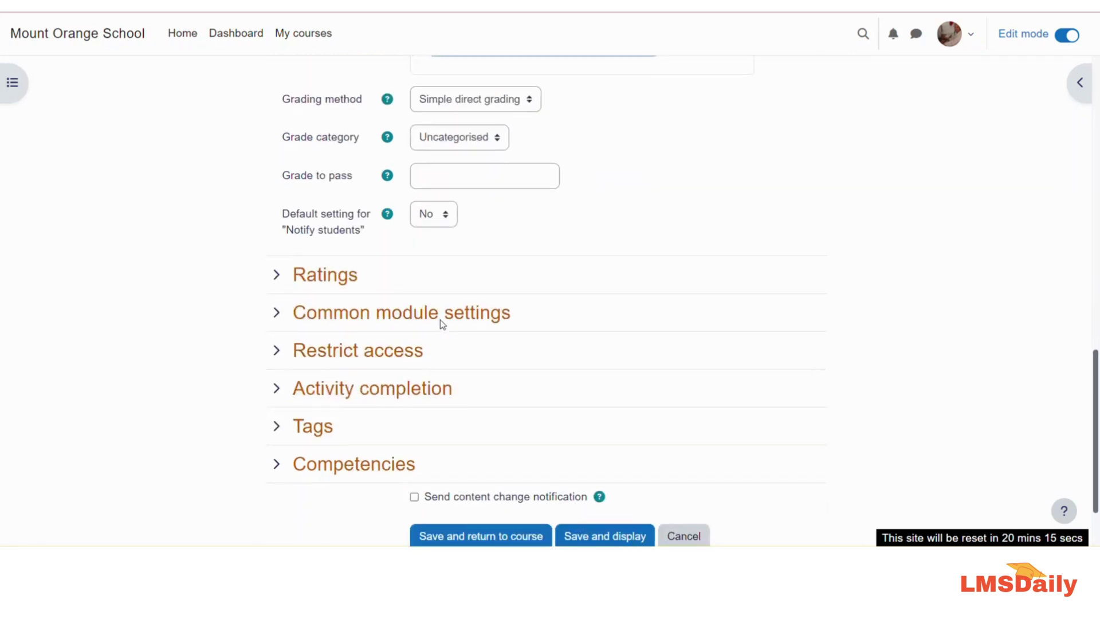
left_click(608, 449)
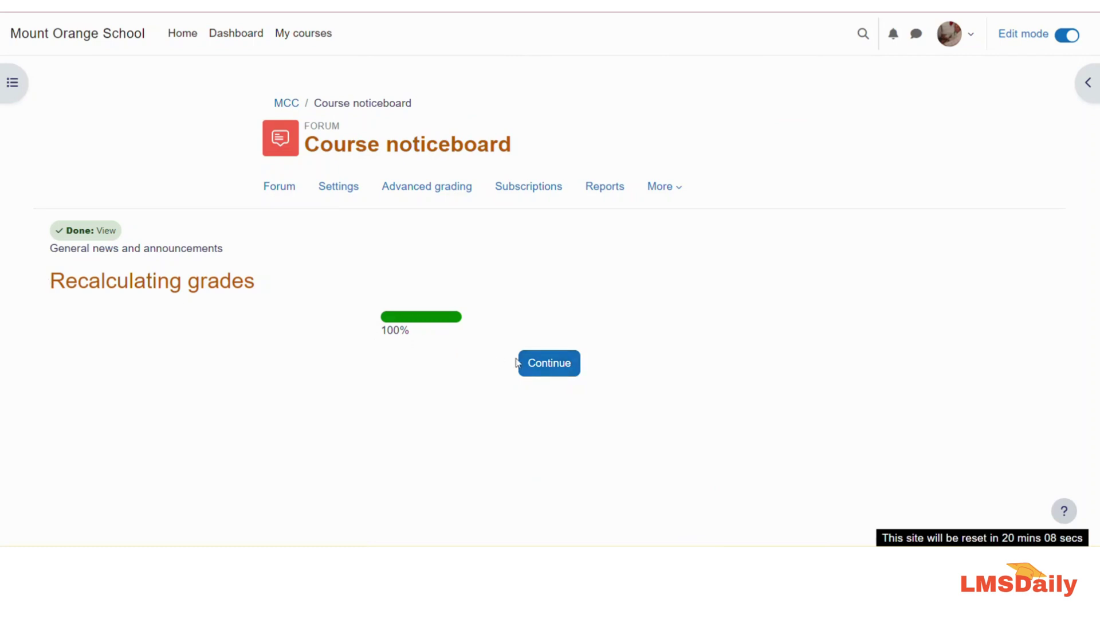
Step: Continue past the Recalculating grades page to the Course noticeboard discussion list
left_click(550, 366)
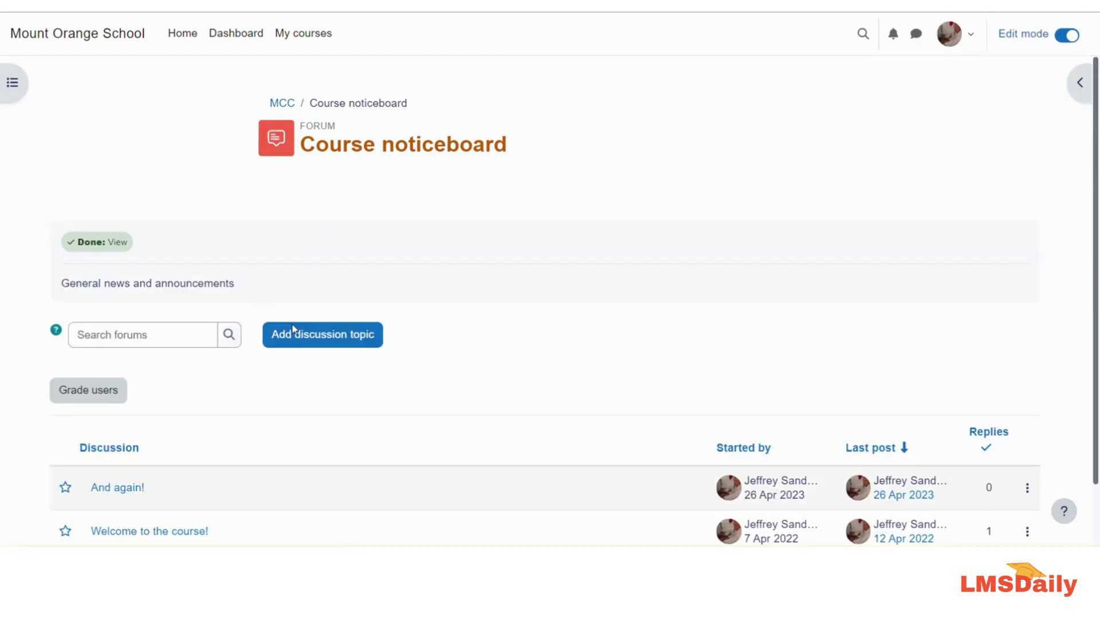
scroll(259, 331, "down", 1)
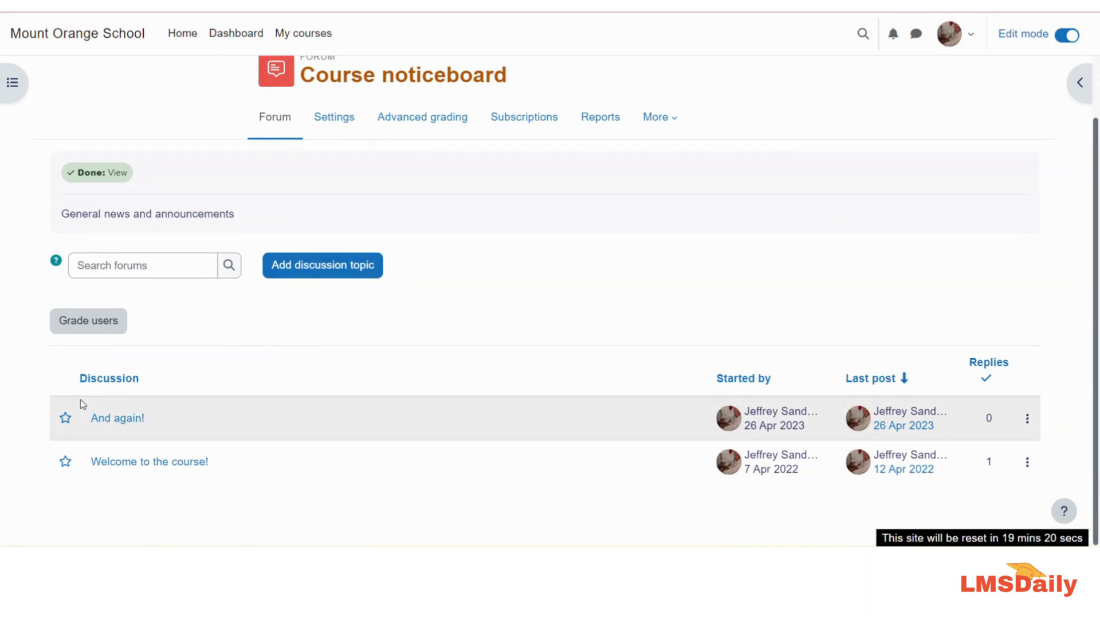
Step: Open the 'And again!' discussion from the forum's list
left_click(112, 423)
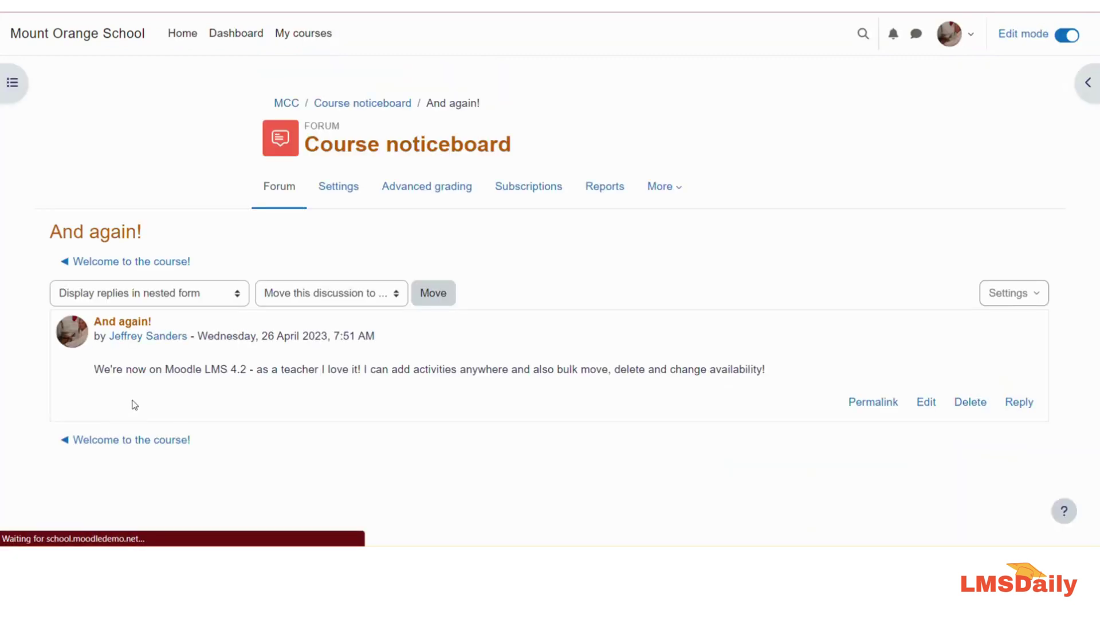